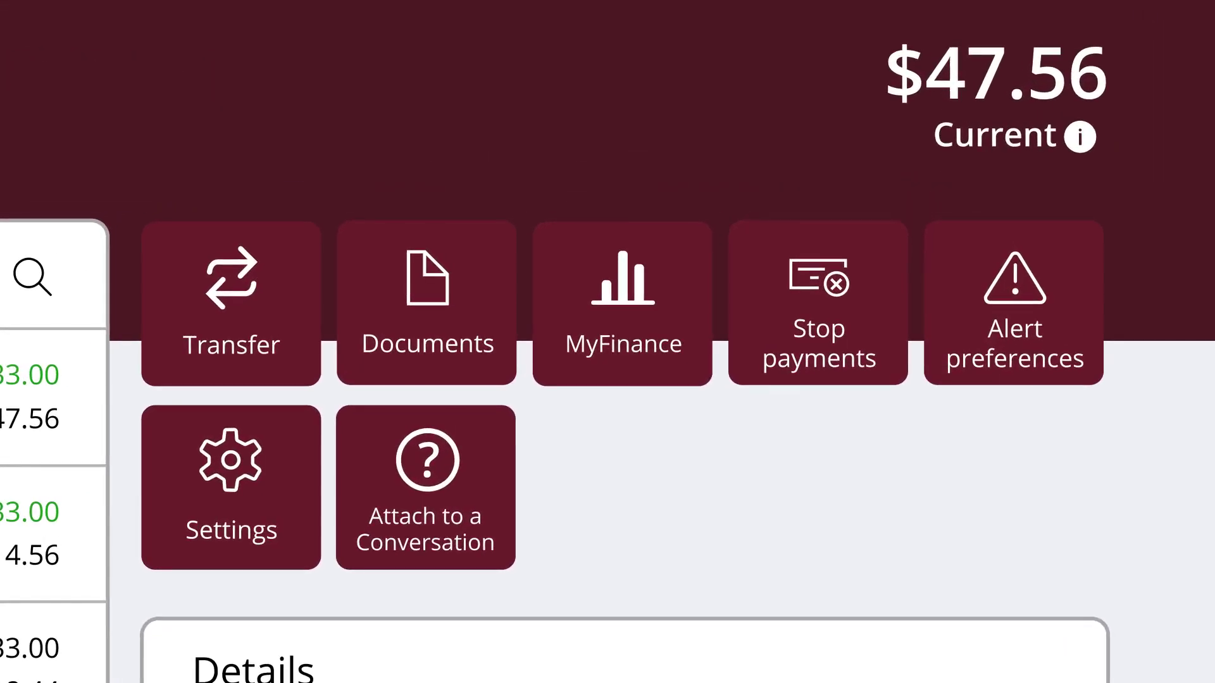
# Open the electronic documents enrollment form and expand its Details showing the accounts to enroll.
pyautogui.click(426, 302)
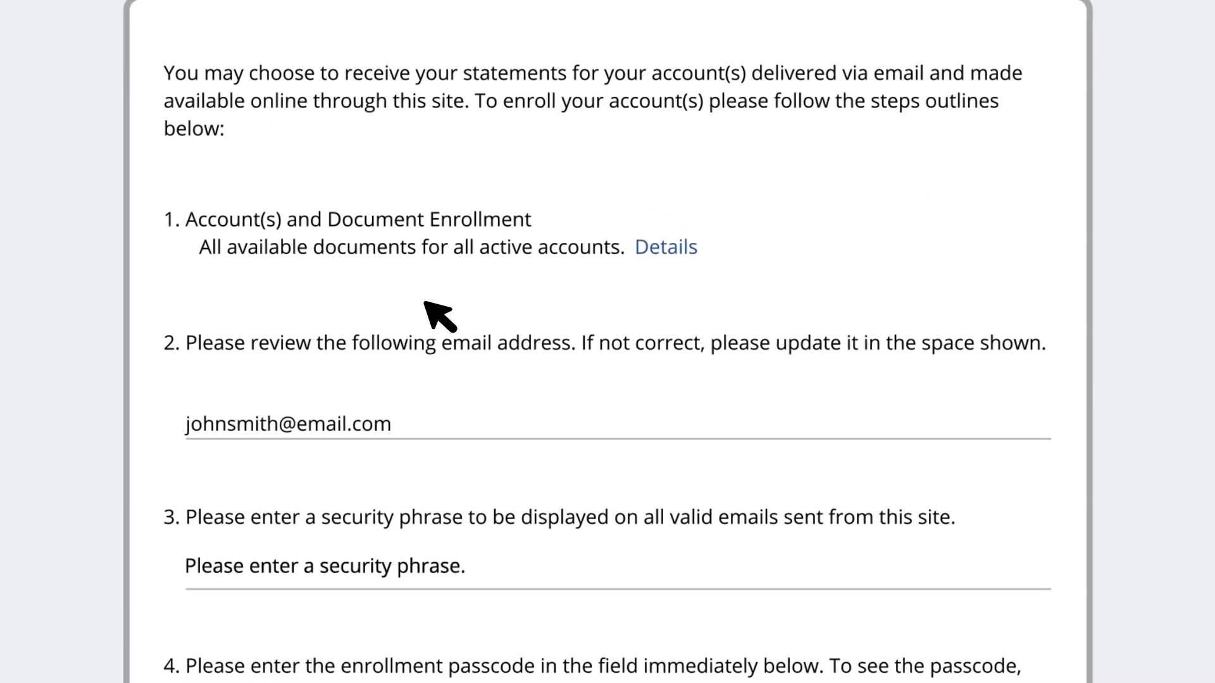
pyautogui.click(666, 250)
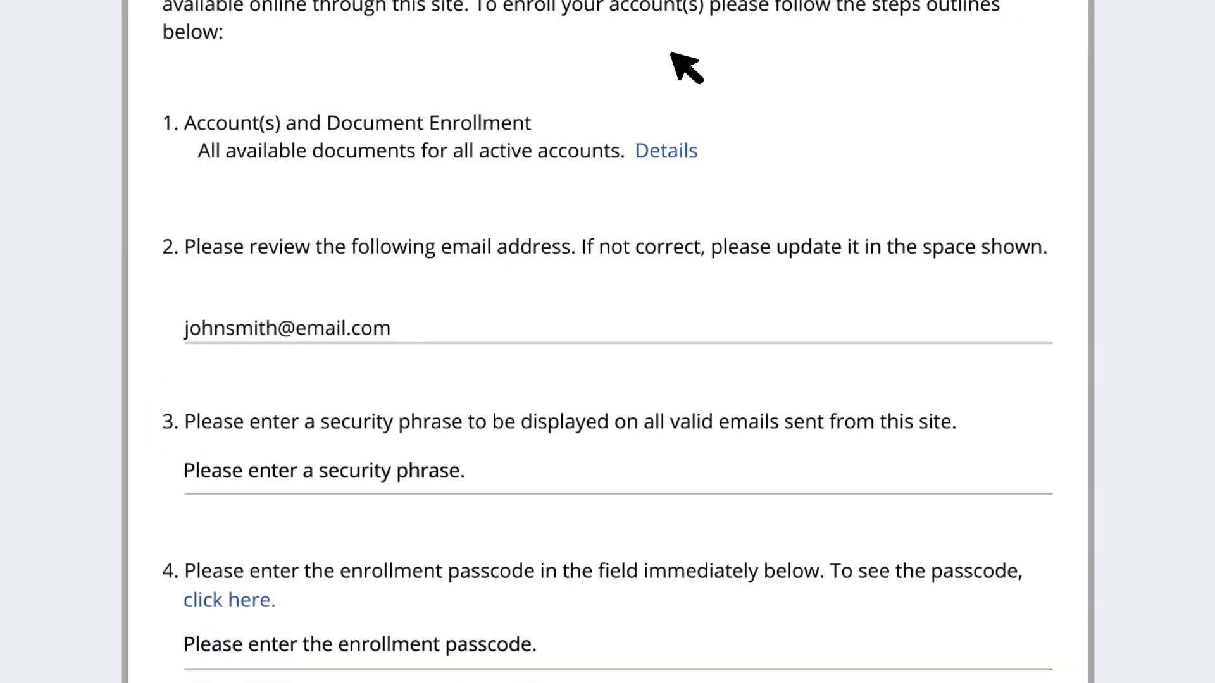
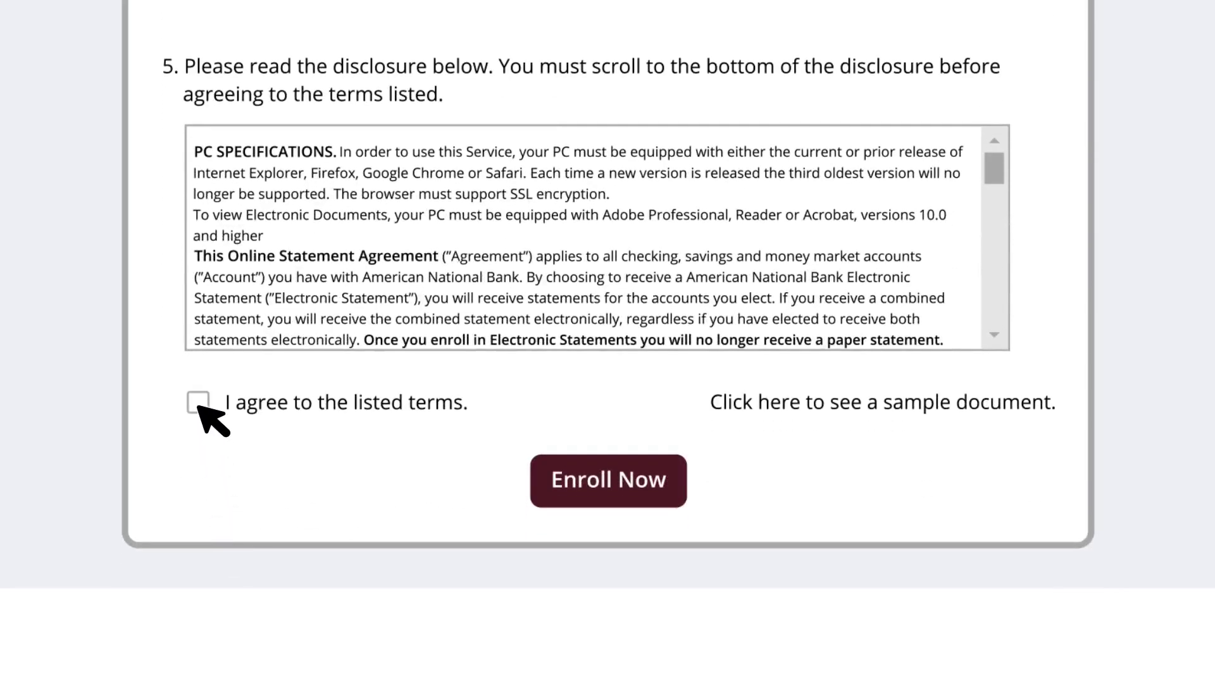
# Agree to the listed enrollment terms and submit the electronic documents enrollment.
pyautogui.click(197, 402)
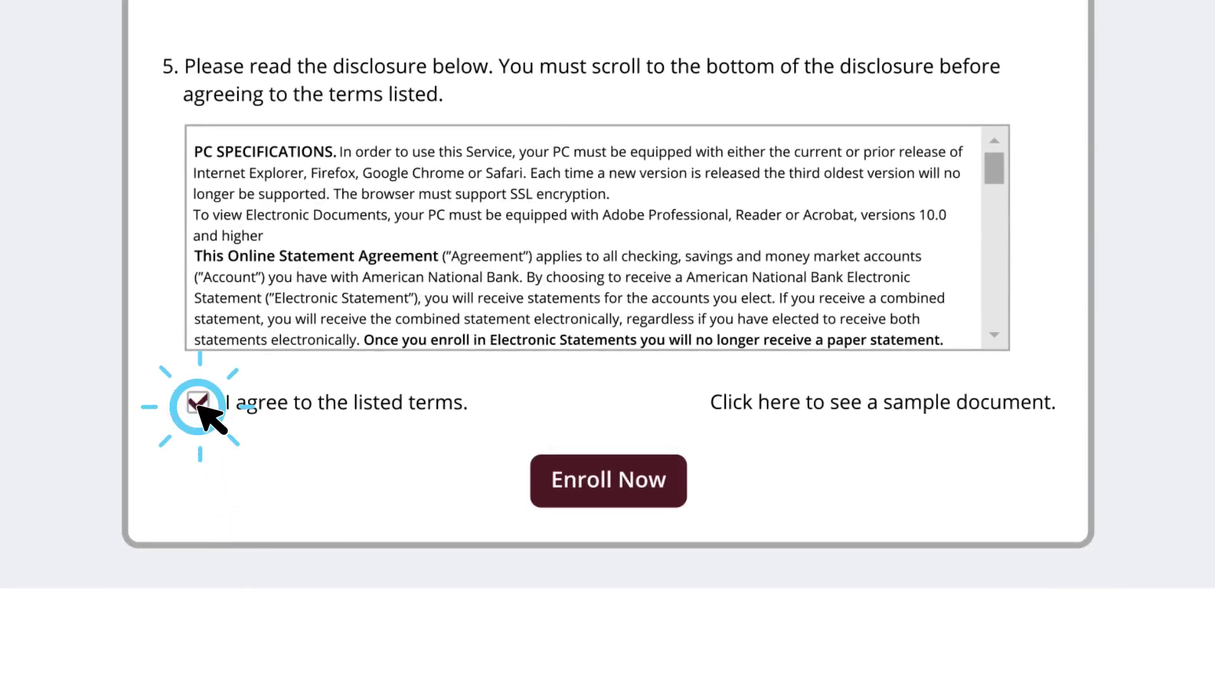
pyautogui.click(620, 481)
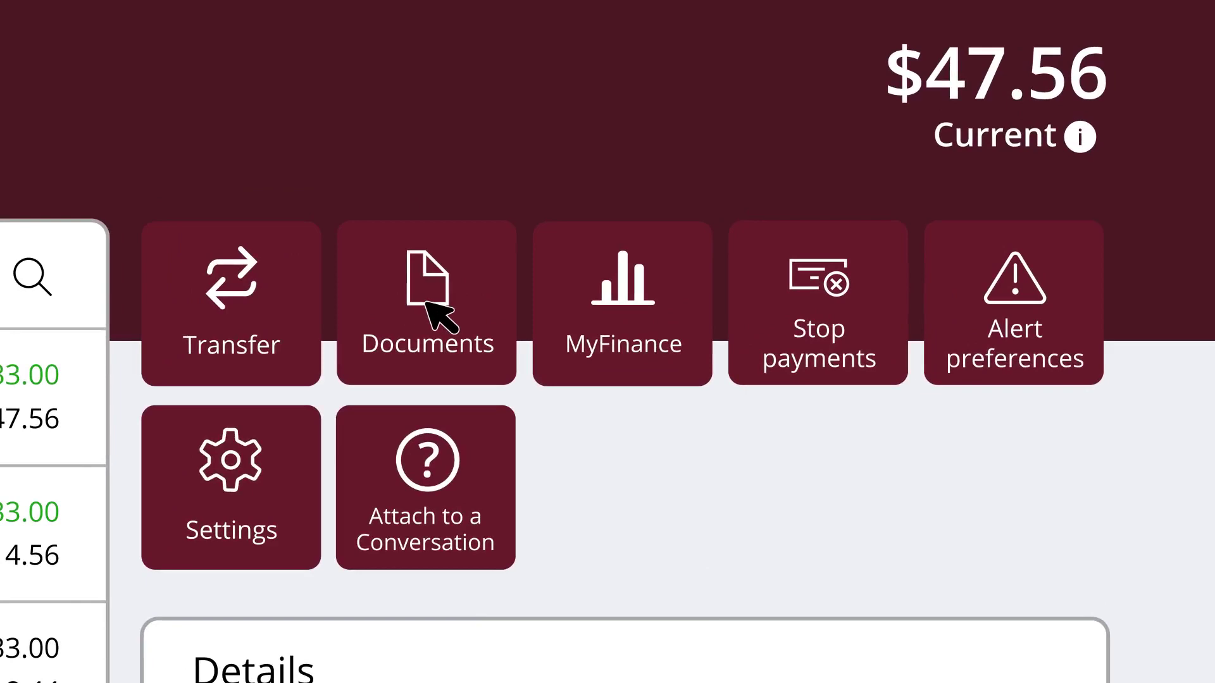
# Show the checking account's Statements and Notices list and focus the newest notice's Download link.
pyautogui.click(747, 162)
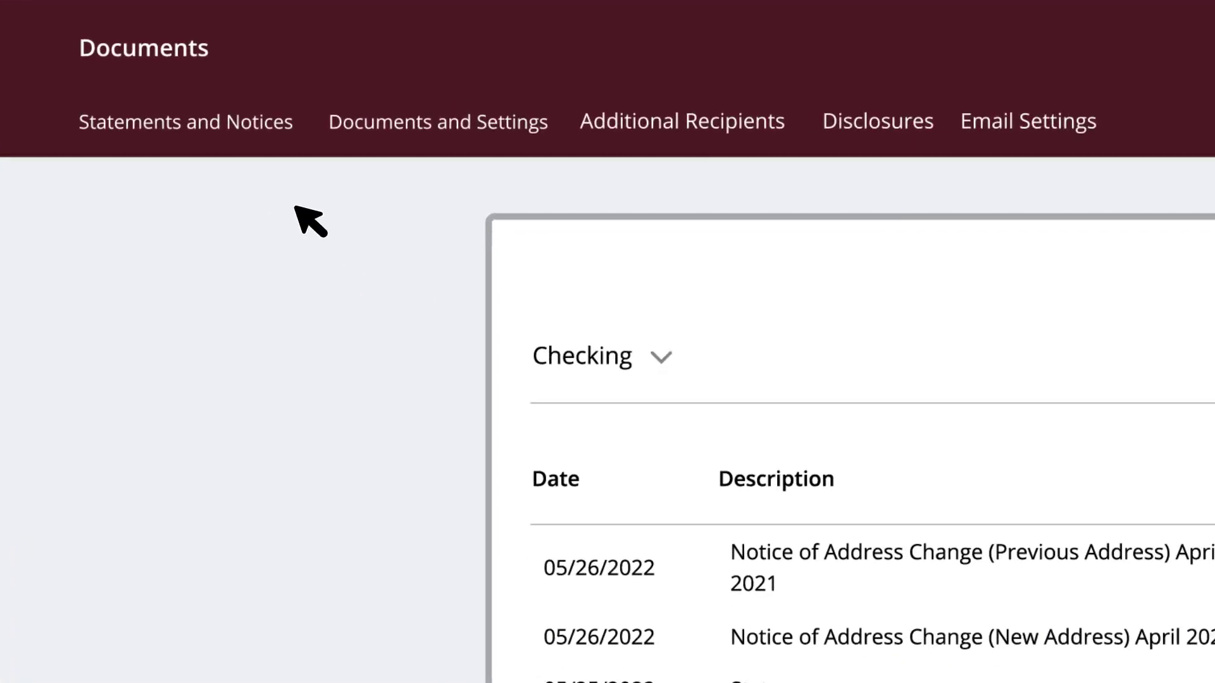
pyautogui.click(181, 123)
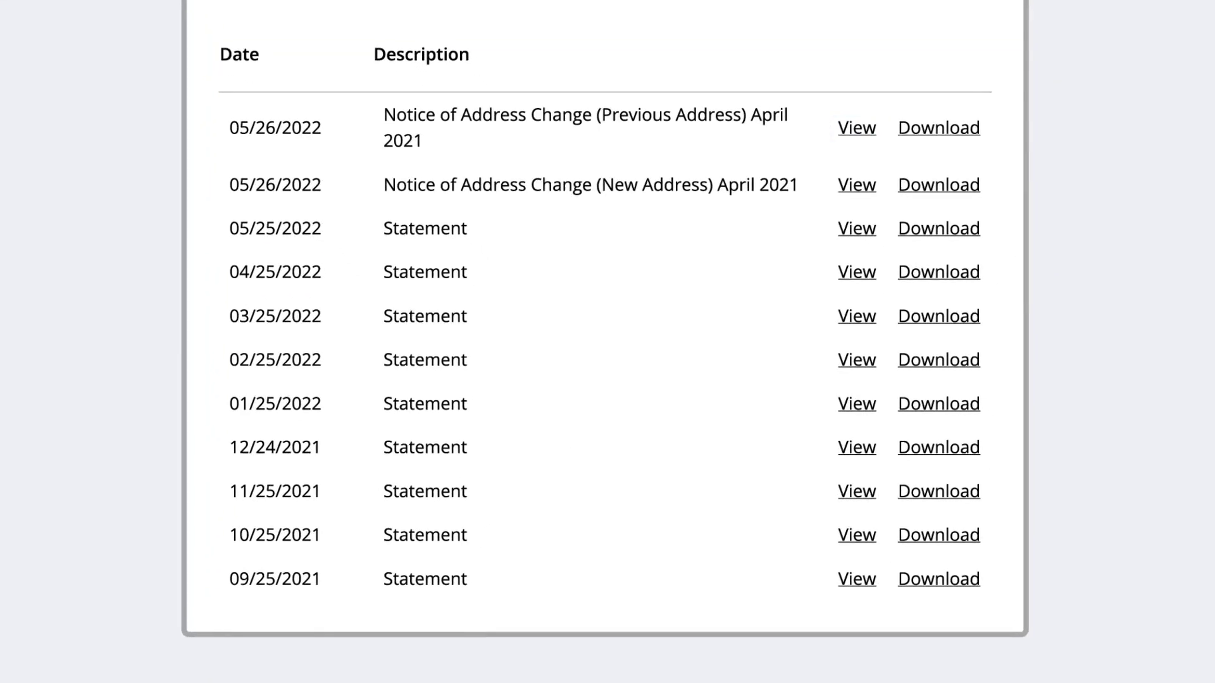
pyautogui.press('Tab')
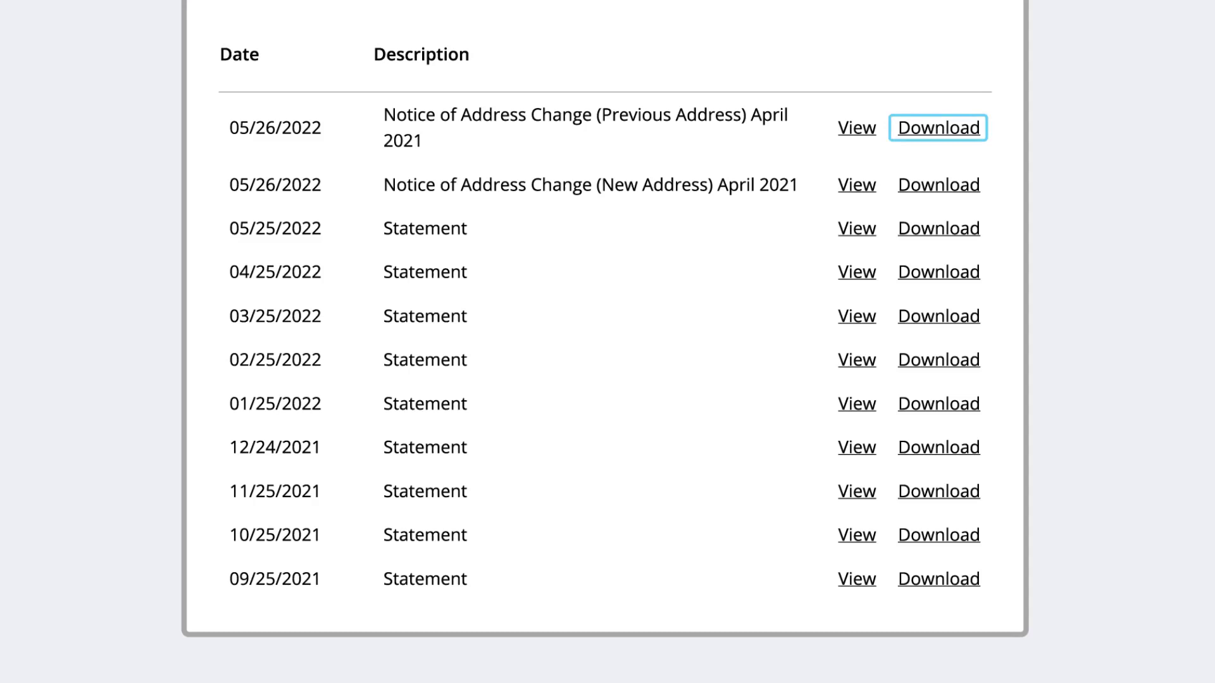